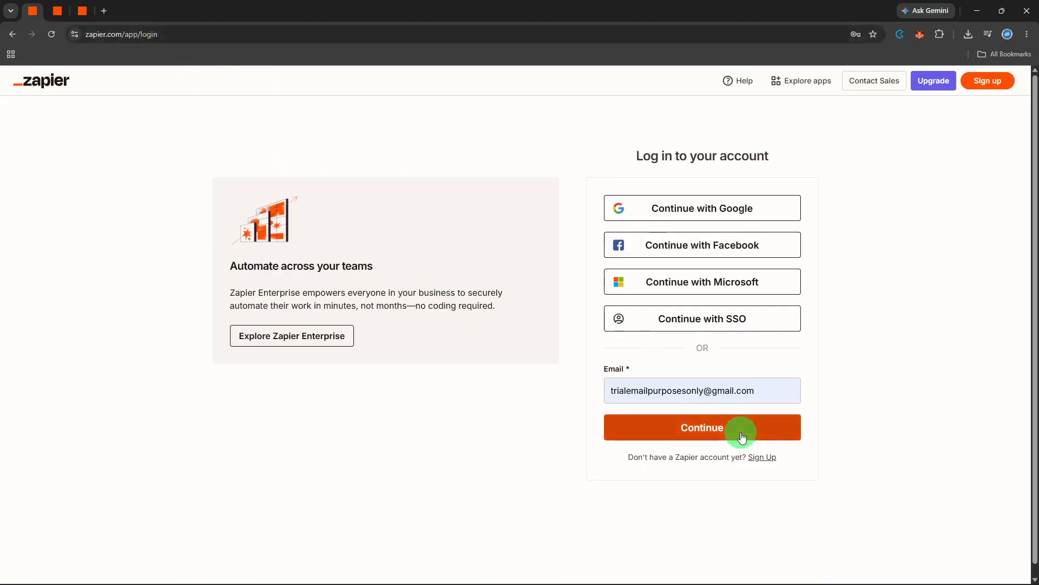
- Create a new Zap workflow from the logged-in Zapier home page
key("ctrl+Tab")
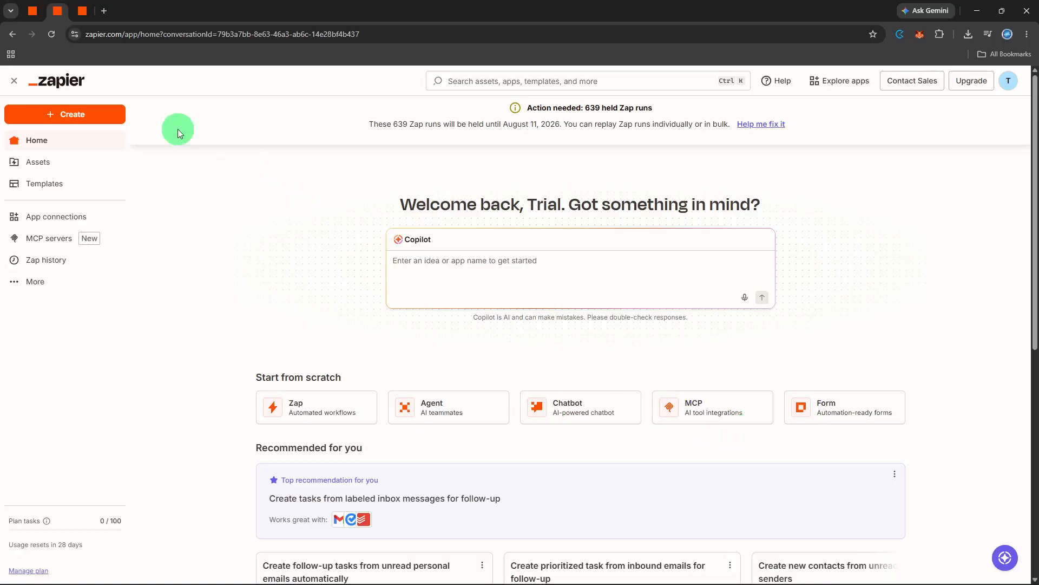
left_click(108, 114)
left_click(102, 139)
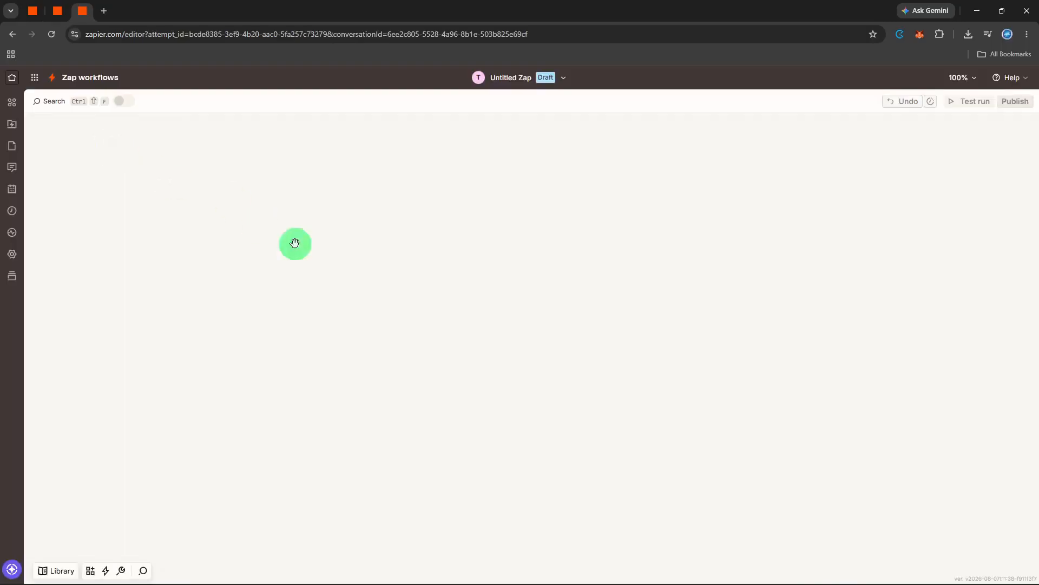
- Set the Zap's trigger to Google Forms with the New Form Response event, keeping the connected account
left_click(483, 331)
type("forms")
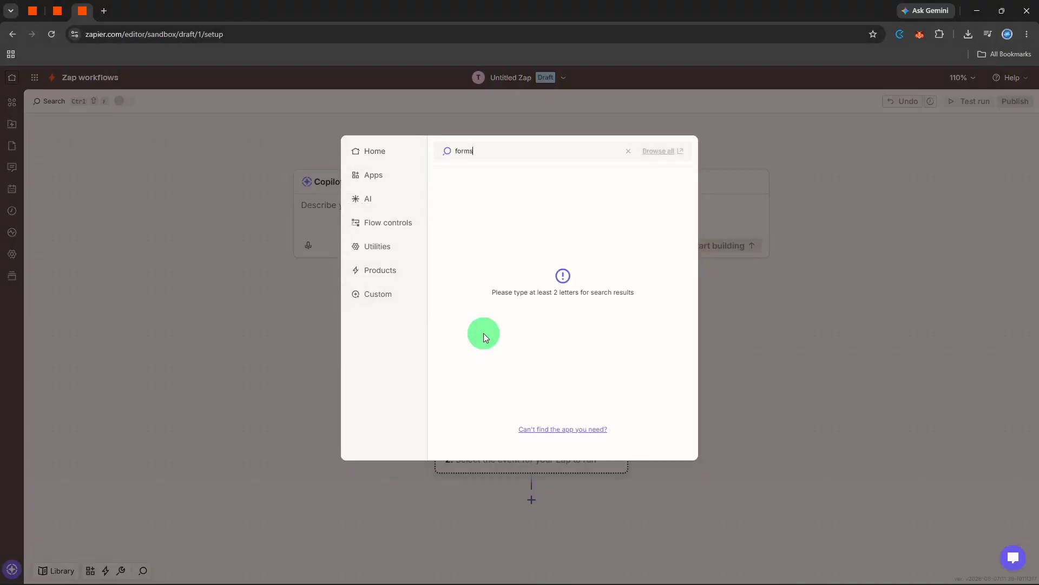
left_click(541, 180)
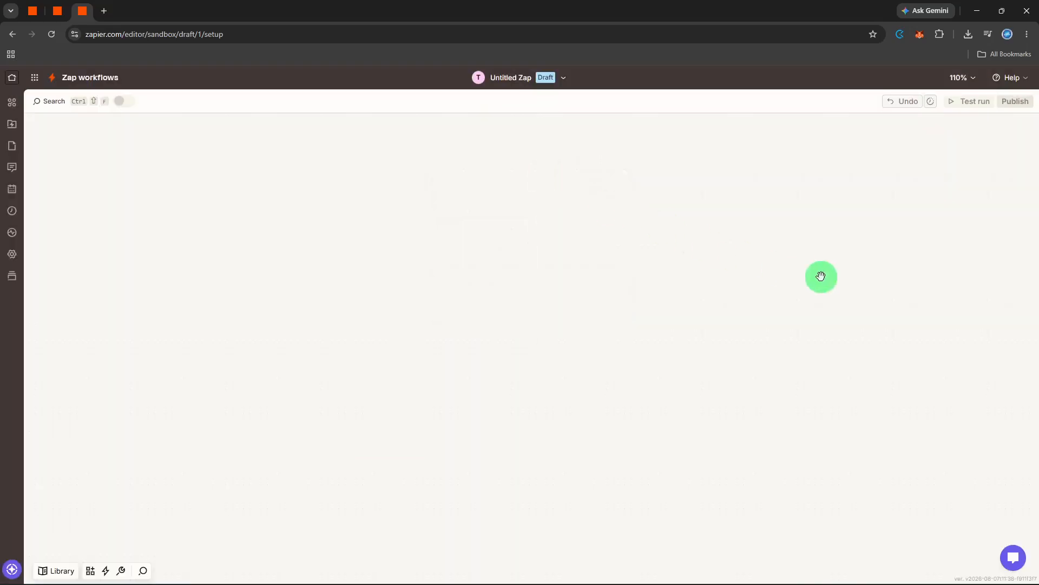
left_click(875, 250)
left_click(779, 306)
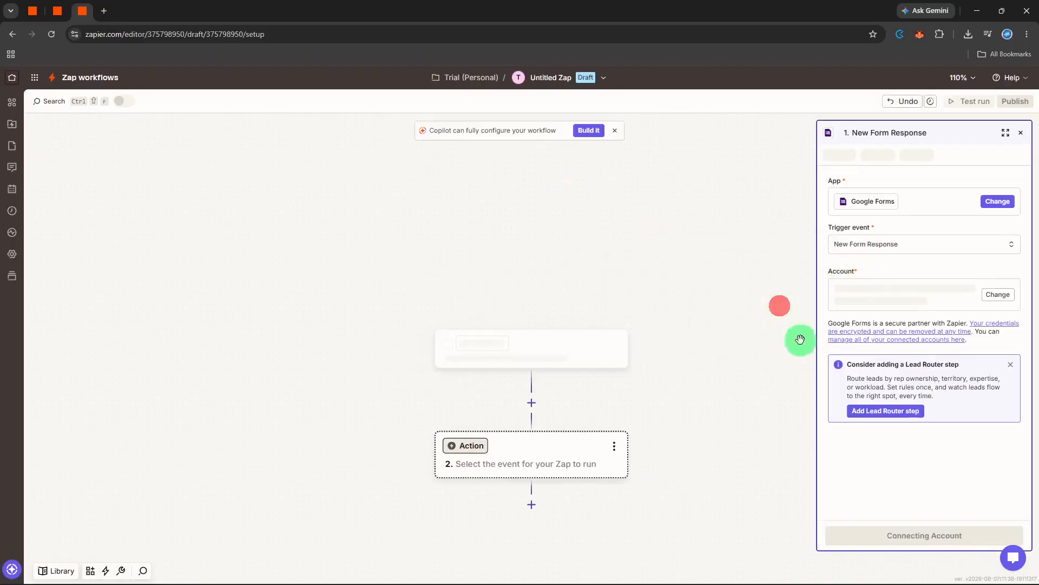
left_click(881, 530)
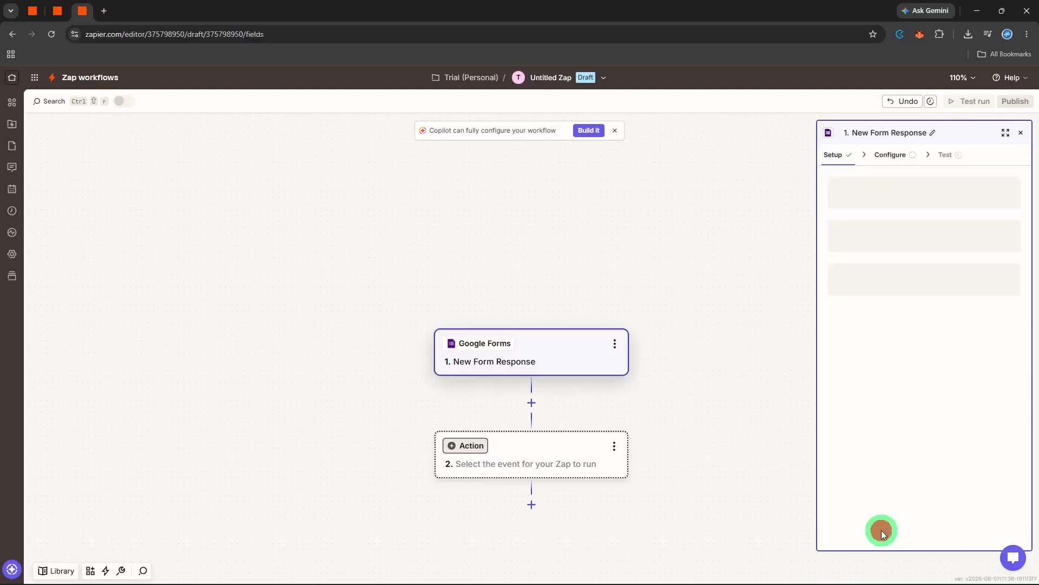
- Configure the trigger to watch the Customer Success form
left_click(910, 204)
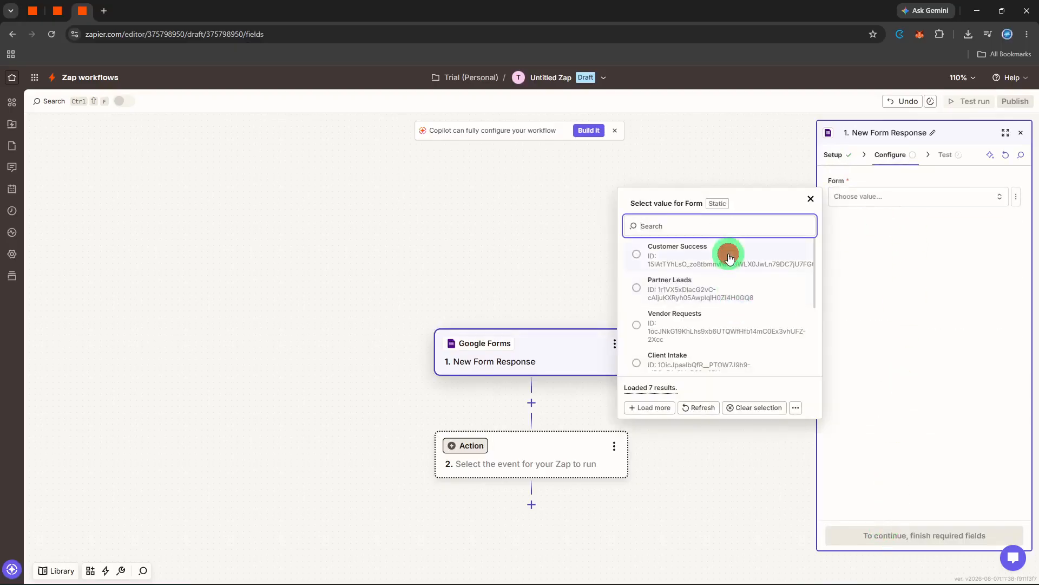
left_click(729, 258)
left_click(909, 529)
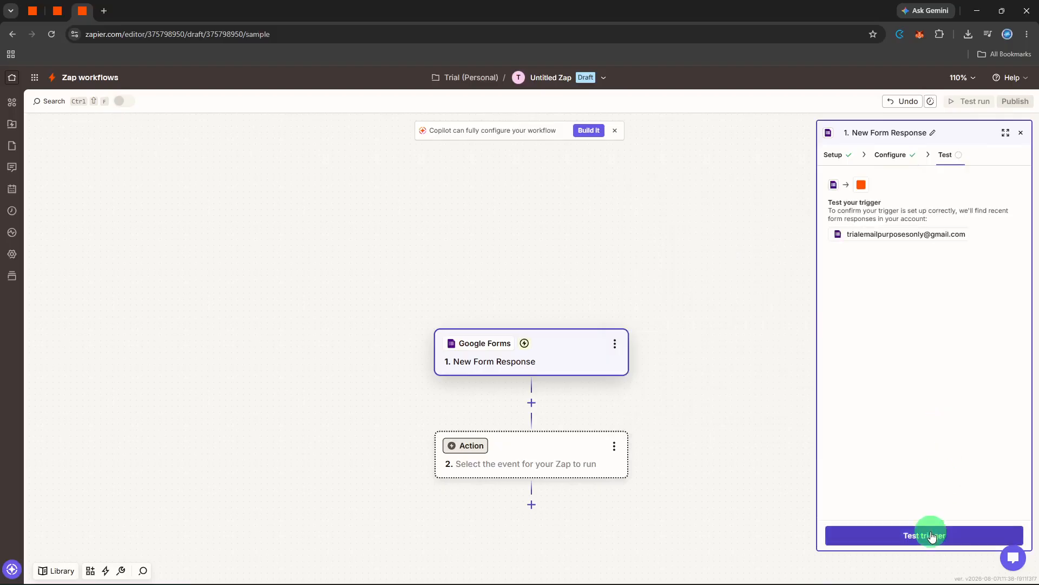
- Test the Google Forms trigger and continue with the Form Response A record
left_click(932, 536)
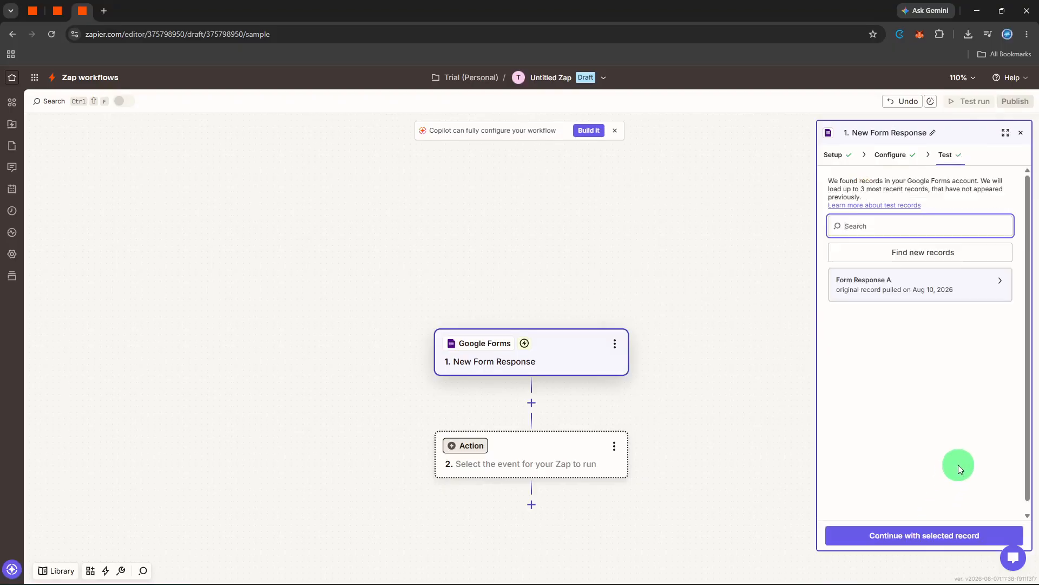
left_click(1000, 283)
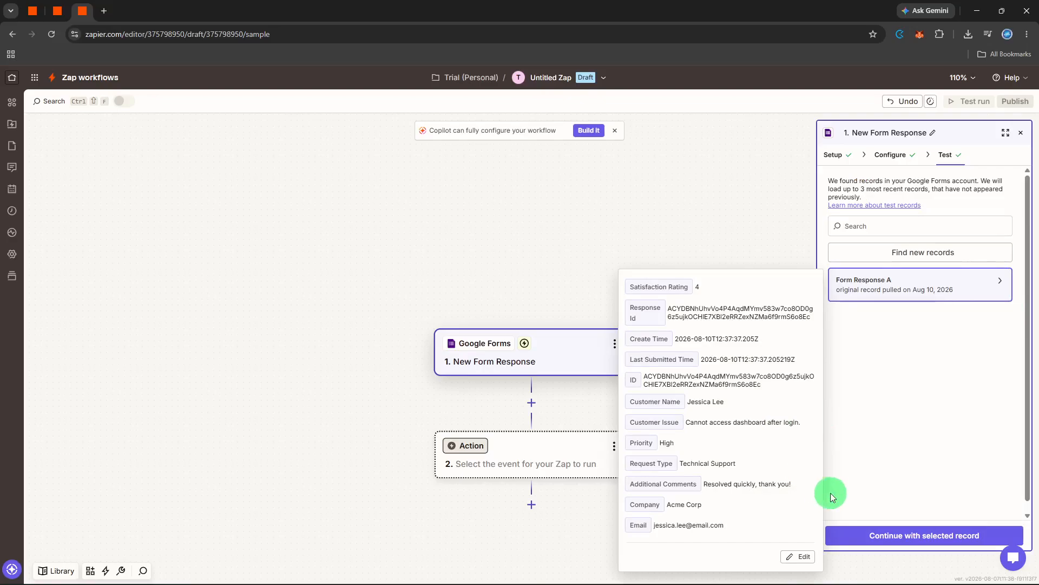
left_click(946, 524)
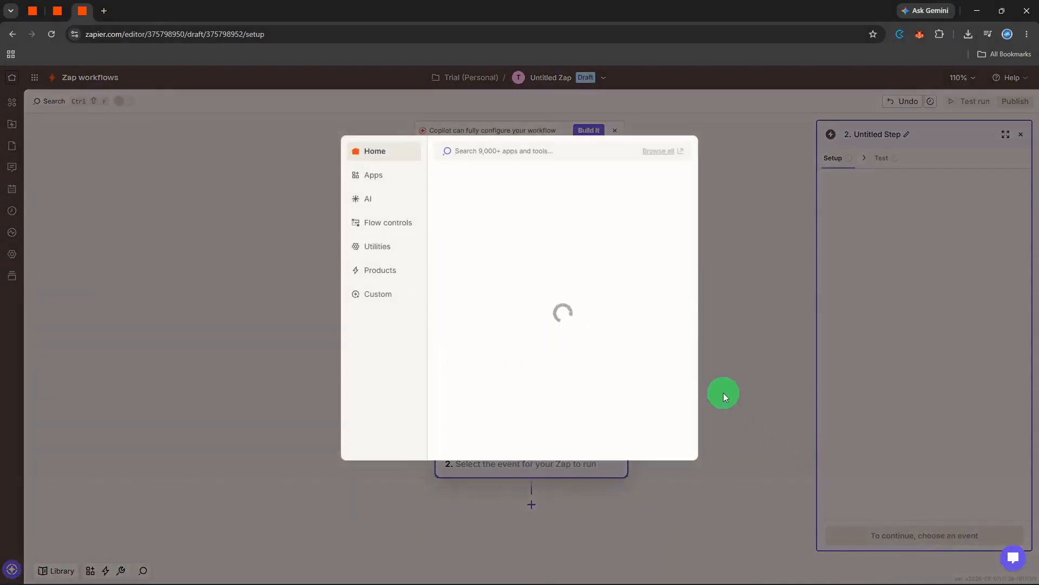
- Set the second step's action to Airtable with the Create Record event, keeping the connected account
type("airt")
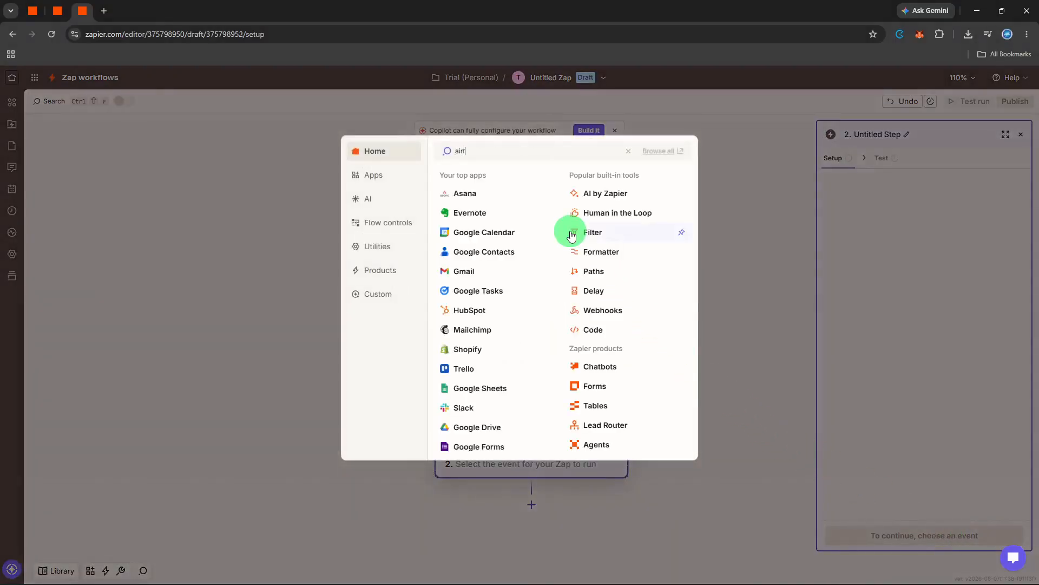
type("ba")
key("BackSpace")
key("BackSpace")
type("able")
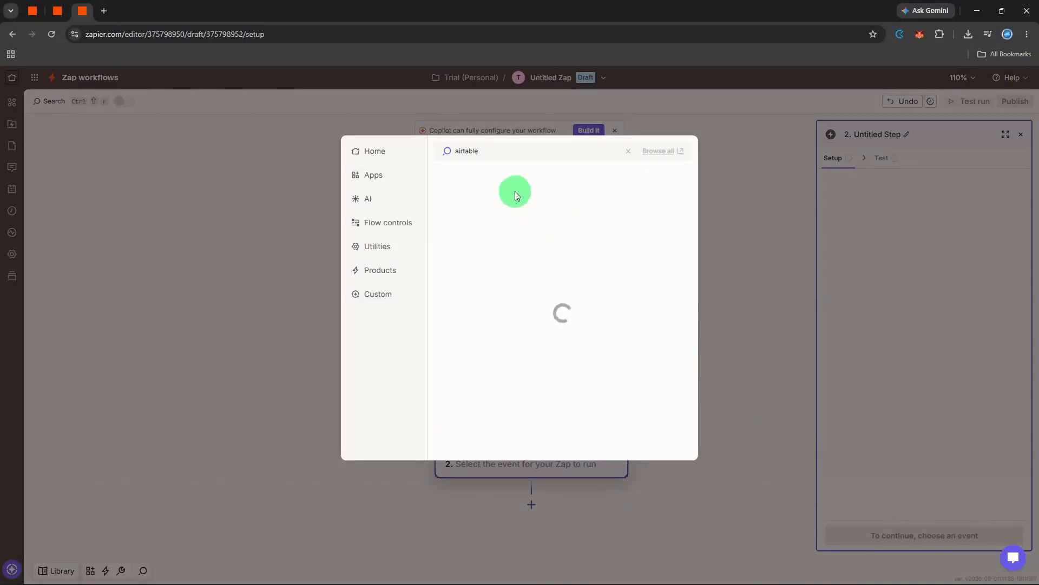
left_click(504, 180)
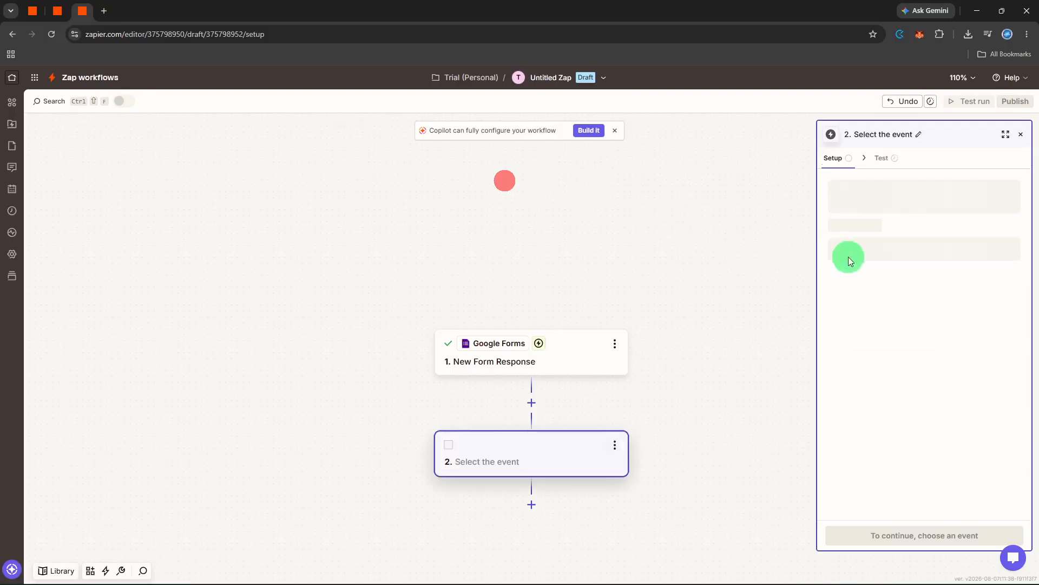
left_click(862, 243)
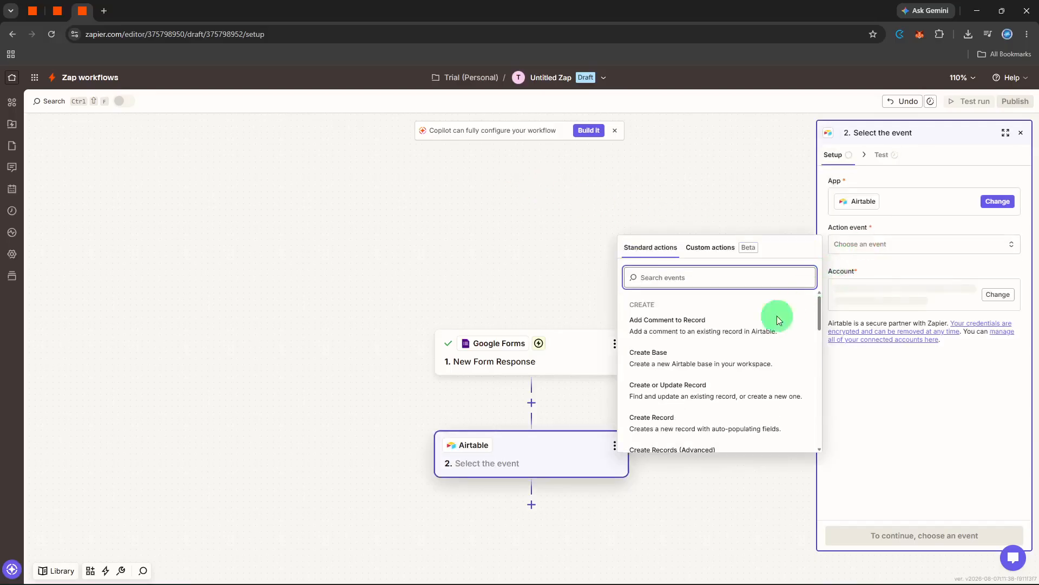
left_click(704, 416)
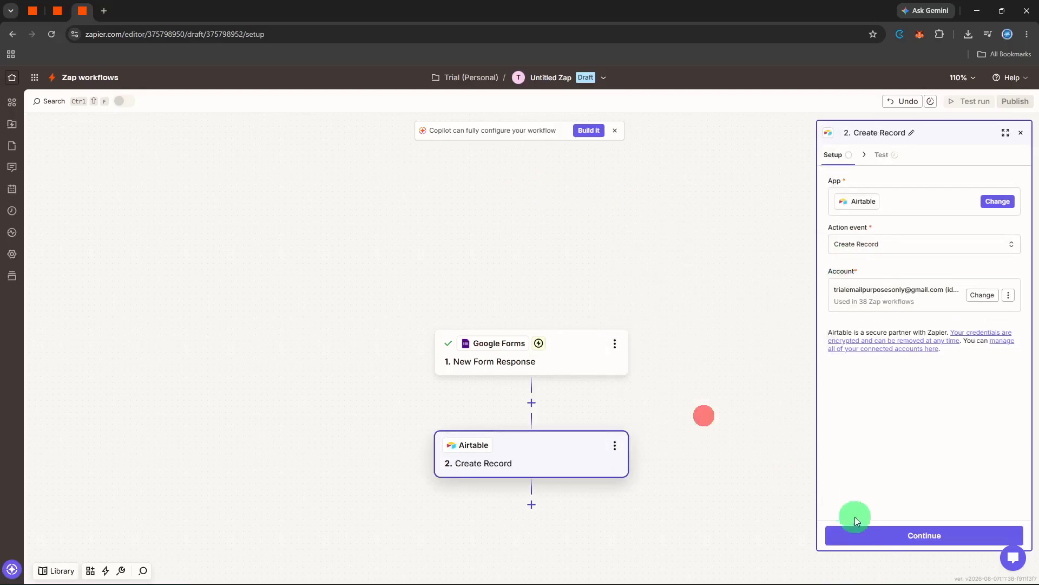
left_click(878, 542)
- Choose Customer Success as both the base and the table for the new Airtable record
left_click(907, 200)
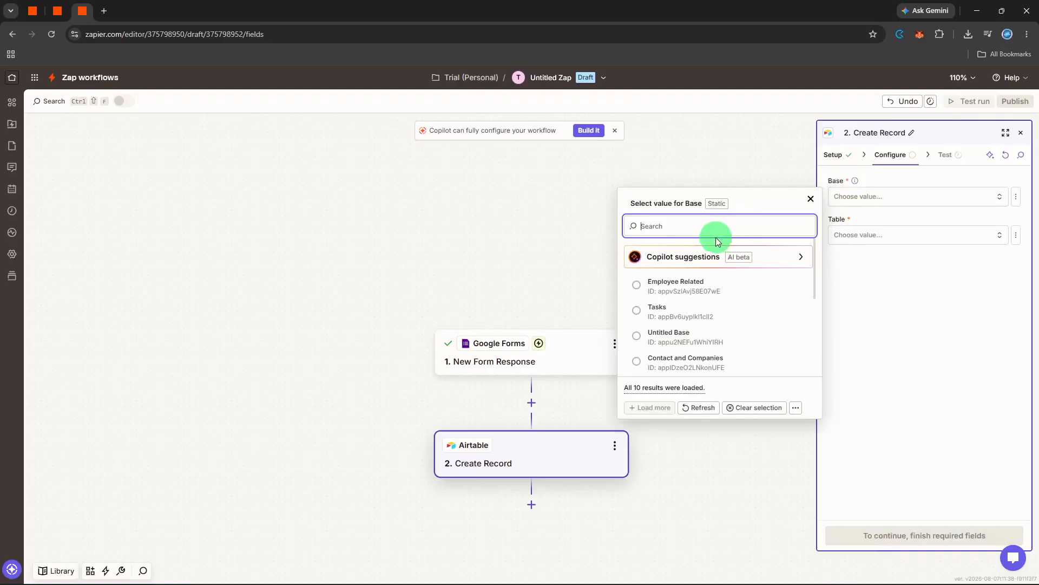
scroll(687, 301, "down", 4)
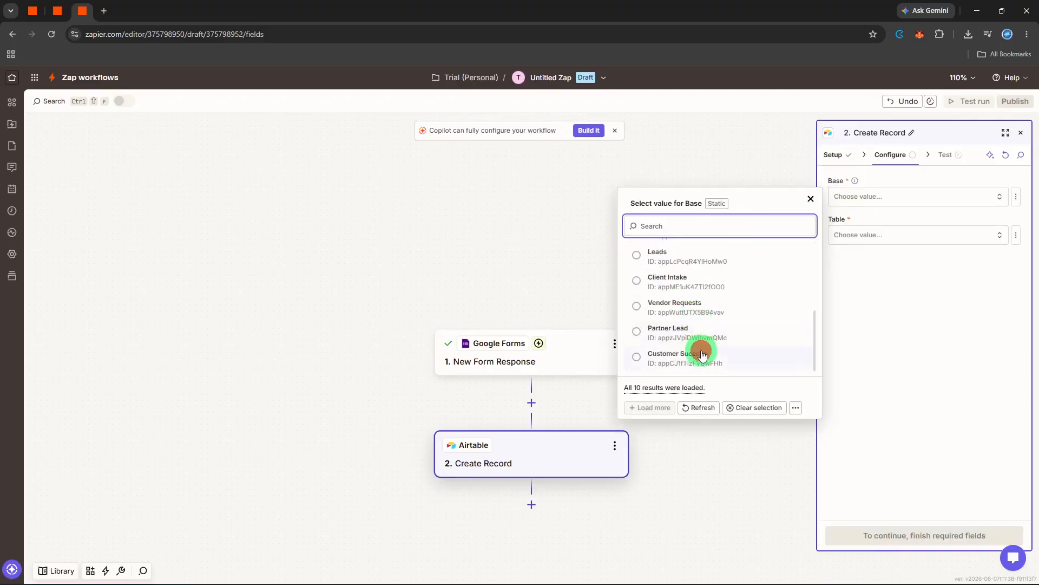
left_click(703, 355)
left_click(909, 234)
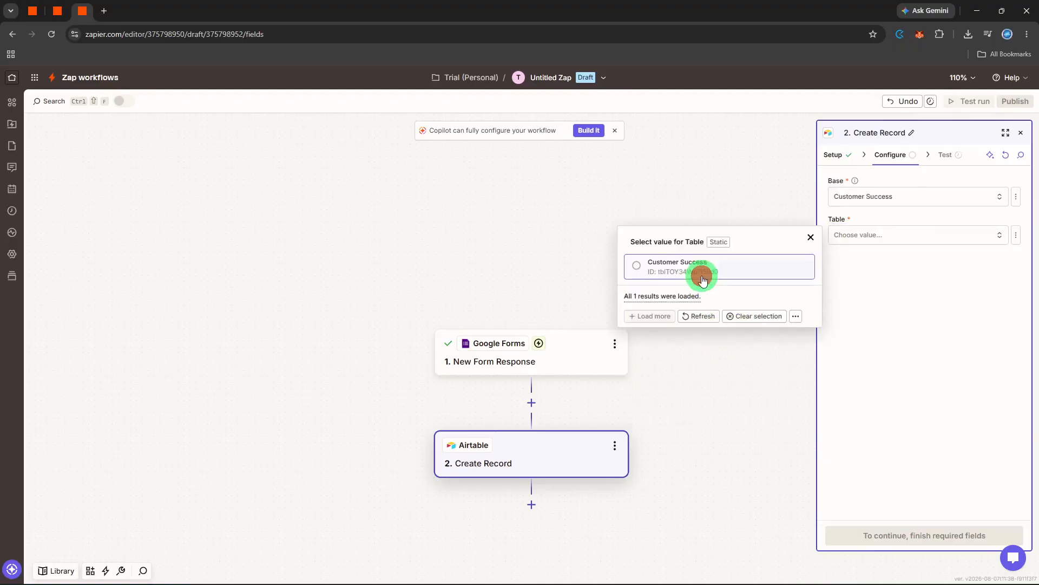
left_click(702, 279)
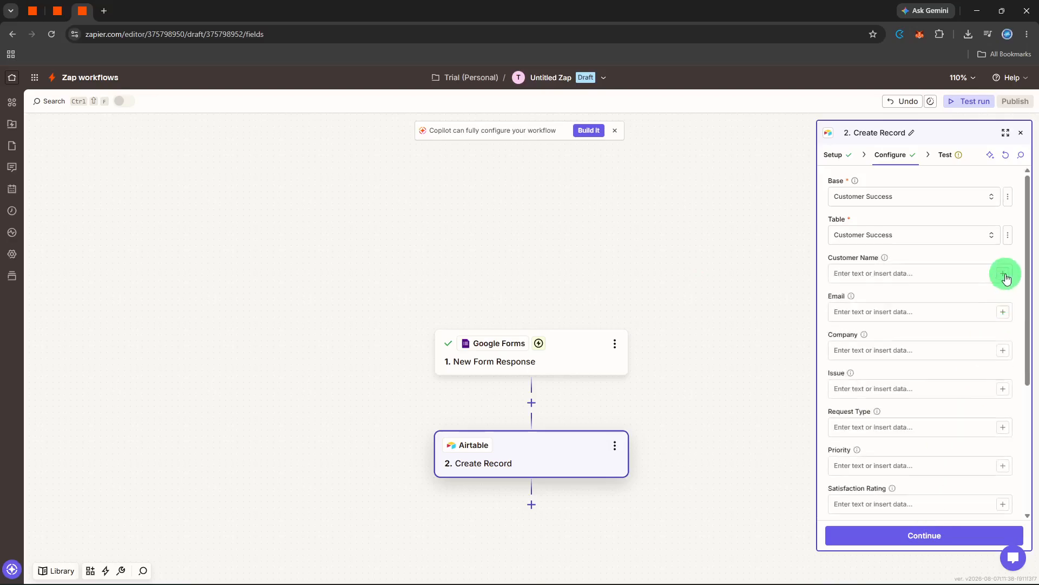
- Map the form response's Customer Name to the Airtable Customer Name field
left_click(1003, 273)
scroll(747, 404, "down", 2)
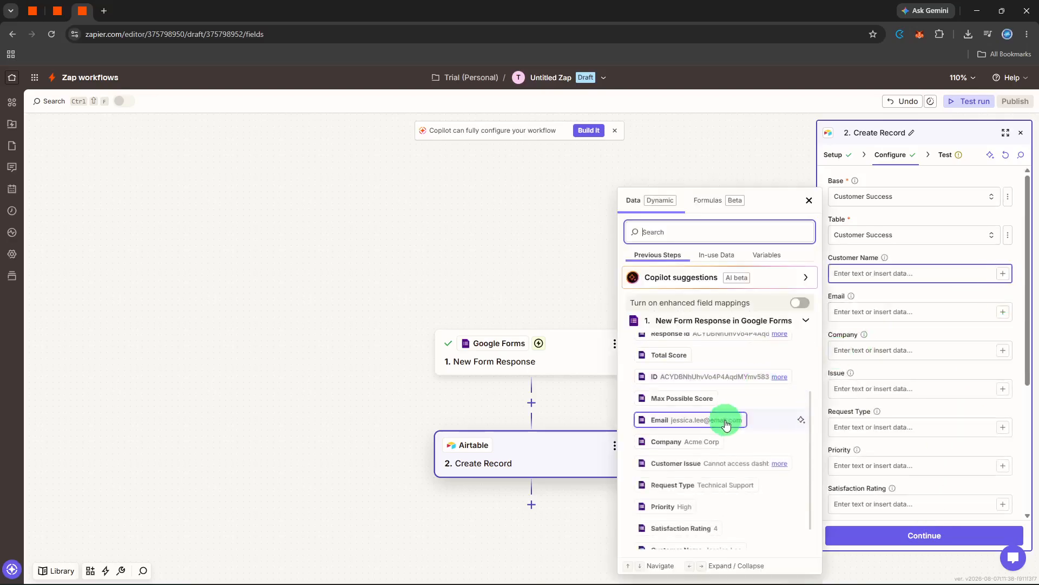
scroll(698, 406, "down", 1)
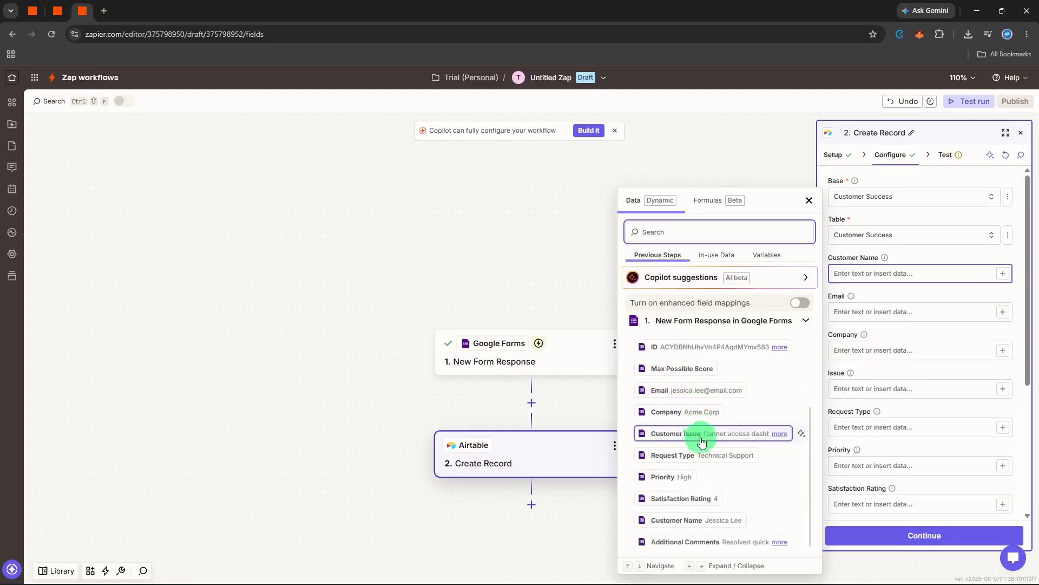
scroll(707, 398, "up", 2)
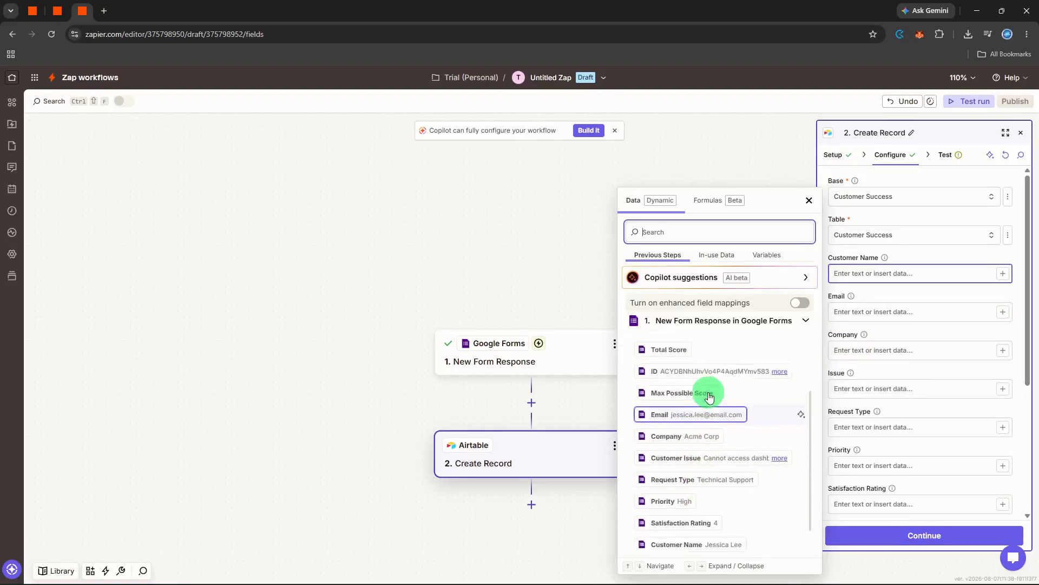
scroll(708, 396, "down", 2)
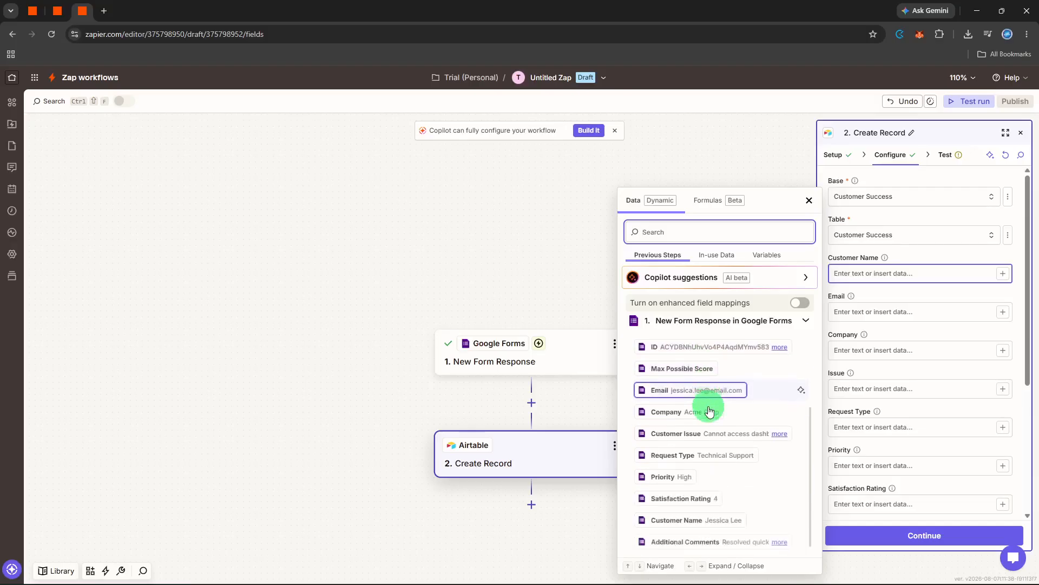
left_click(708, 520)
- Map the form response's Email and Company to the matching Airtable fields
left_click(999, 310)
scroll(747, 425, "down", 4)
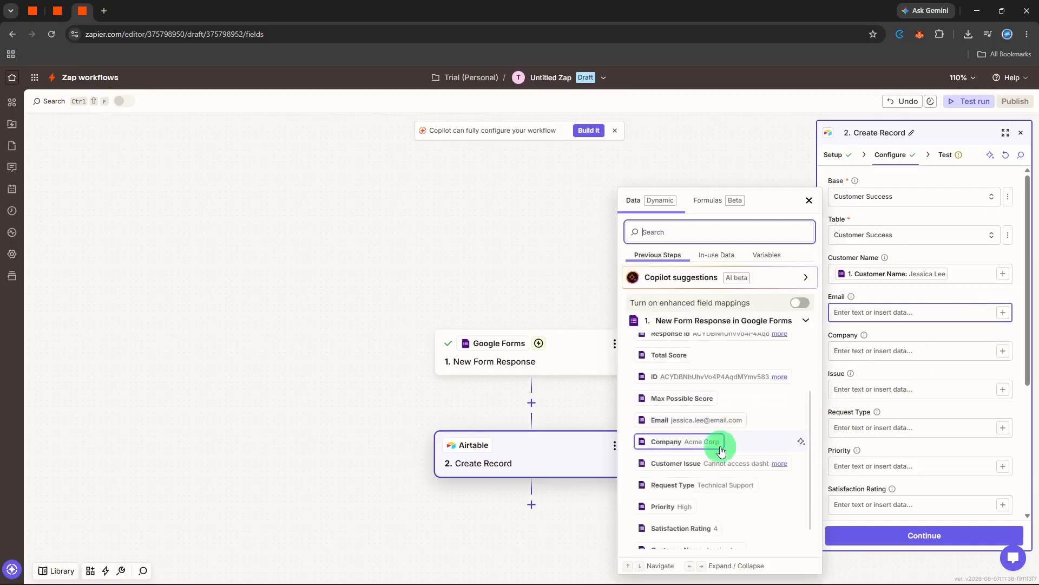
left_click(708, 420)
left_click(1003, 350)
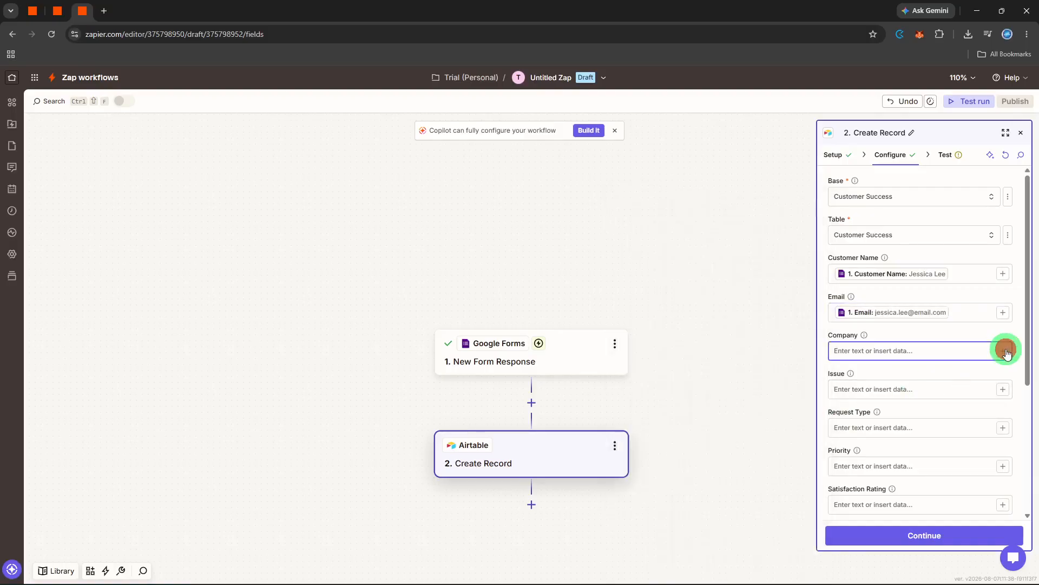
scroll(781, 452, "down", 1)
left_click(696, 506)
- Map the form response's Customer Issue to the Airtable Issue field
left_click(1001, 390)
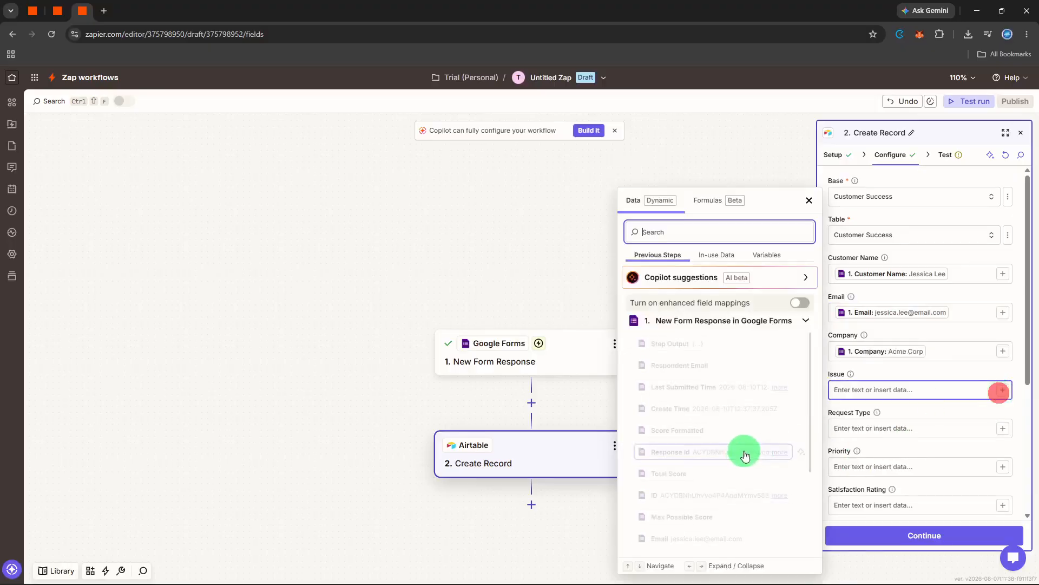
scroll(741, 454, "down", 2)
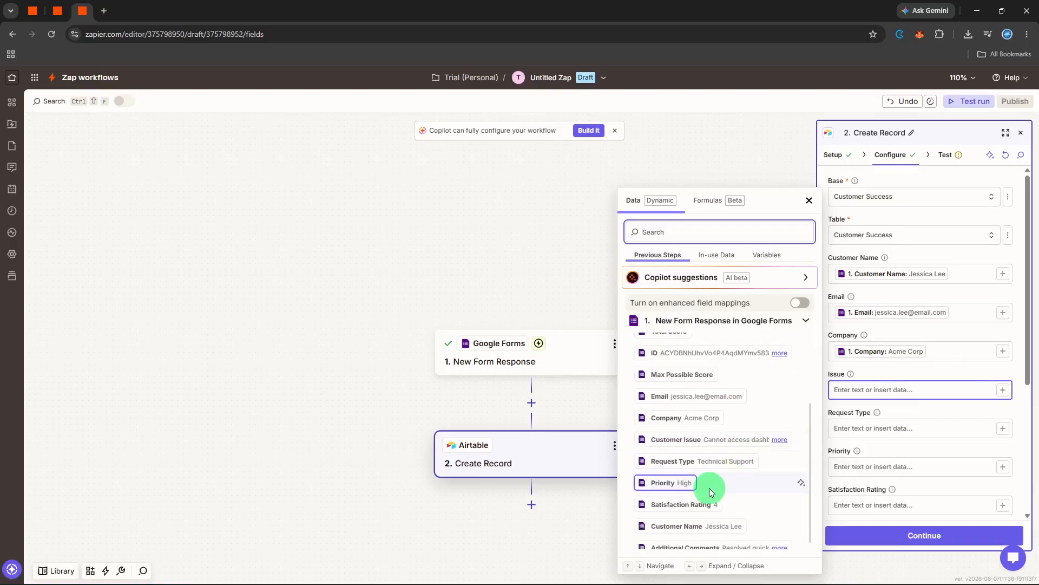
scroll(710, 481, "up", 2)
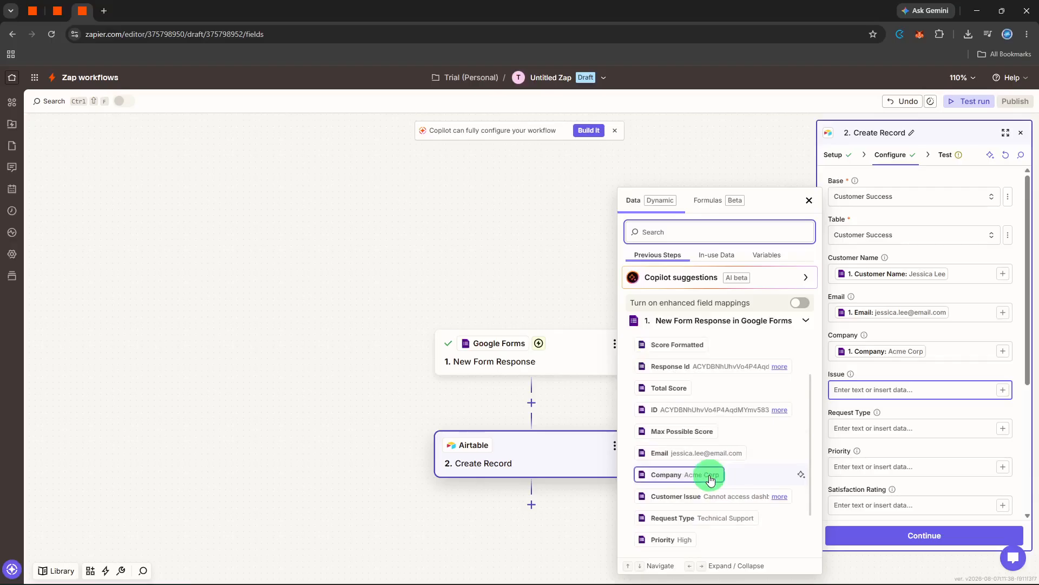
left_click(707, 485)
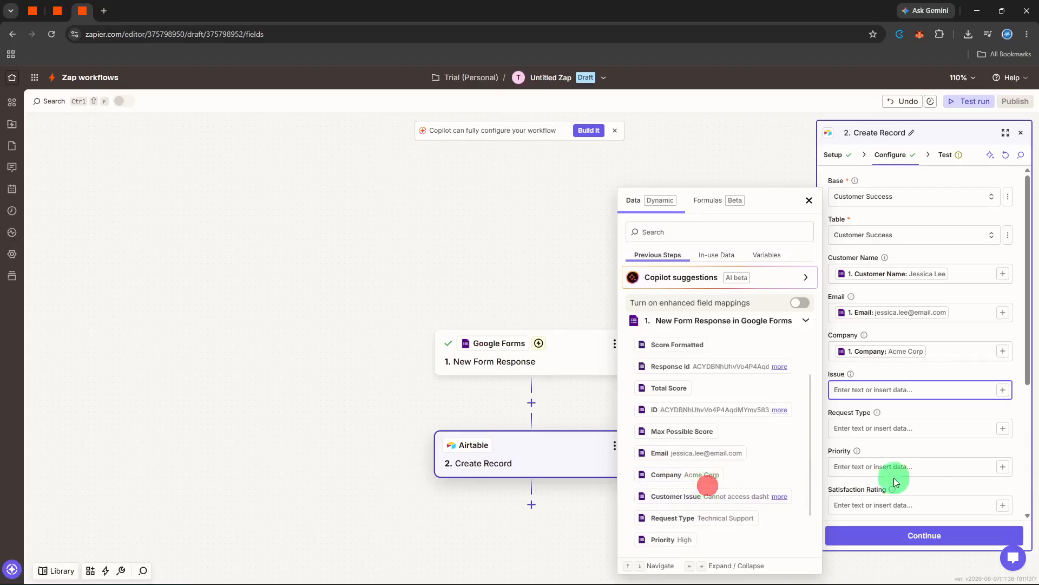
left_click(736, 494)
- Map the form response's Request Type and Priority to the matching Airtable fields
left_click(1002, 441)
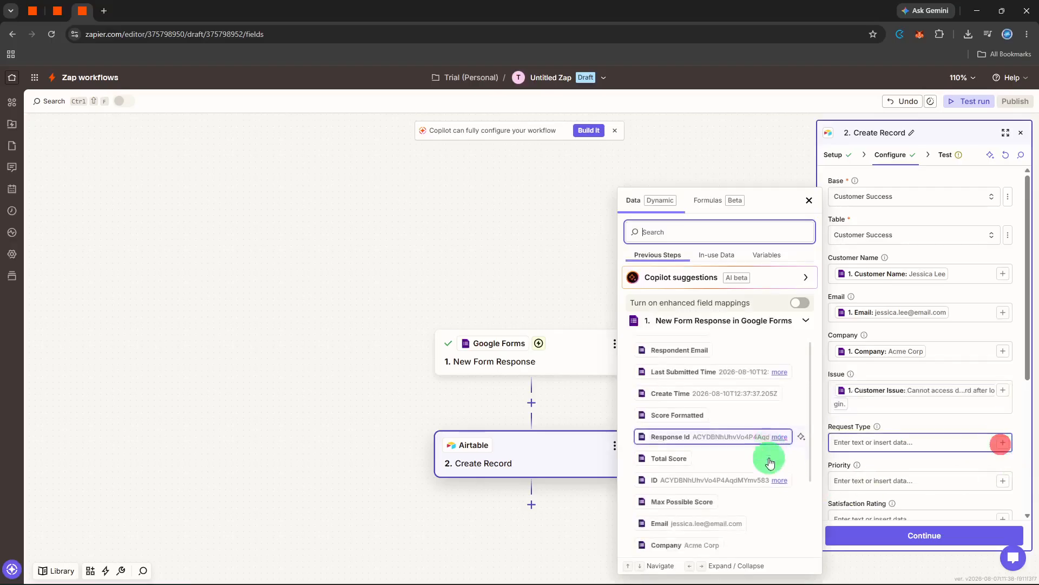
scroll(736, 486, "down", 3)
left_click(696, 493)
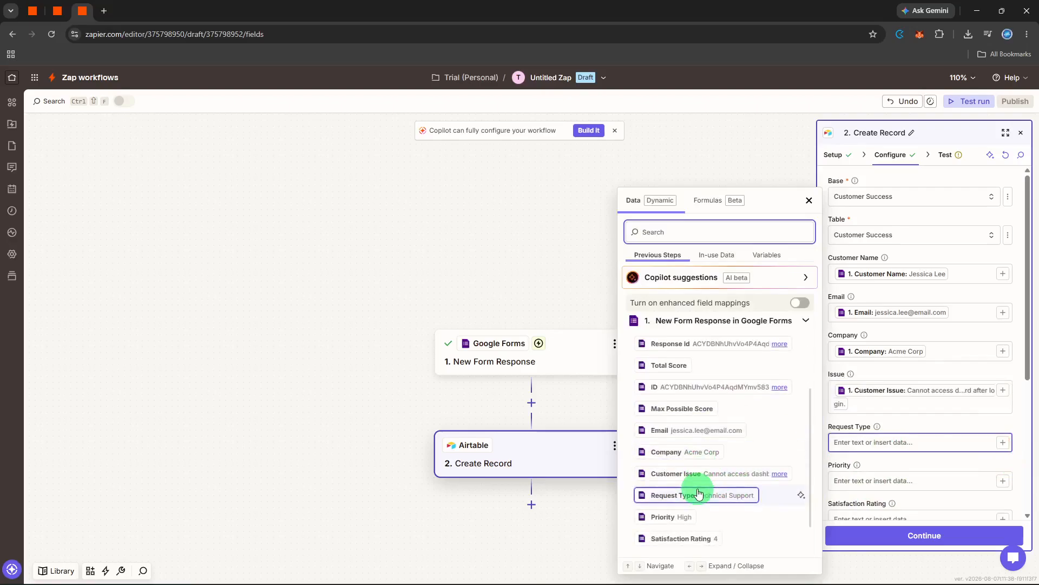
left_click(997, 480)
scroll(770, 482, "down", 3)
left_click(688, 512)
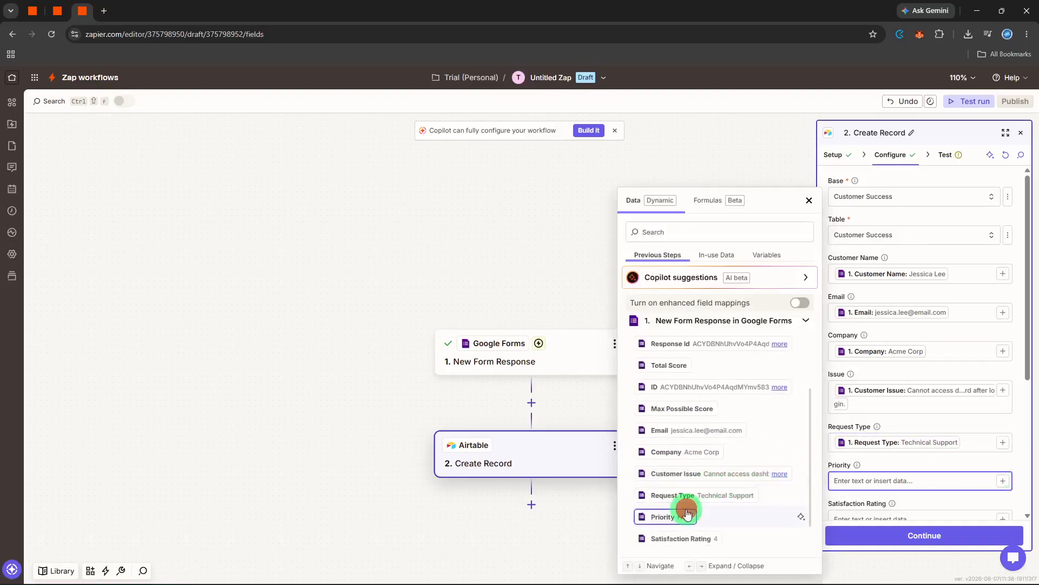
- Finish configuring the Create Record action and test it by sending the record to Airtable
scroll(974, 511, "down", 3)
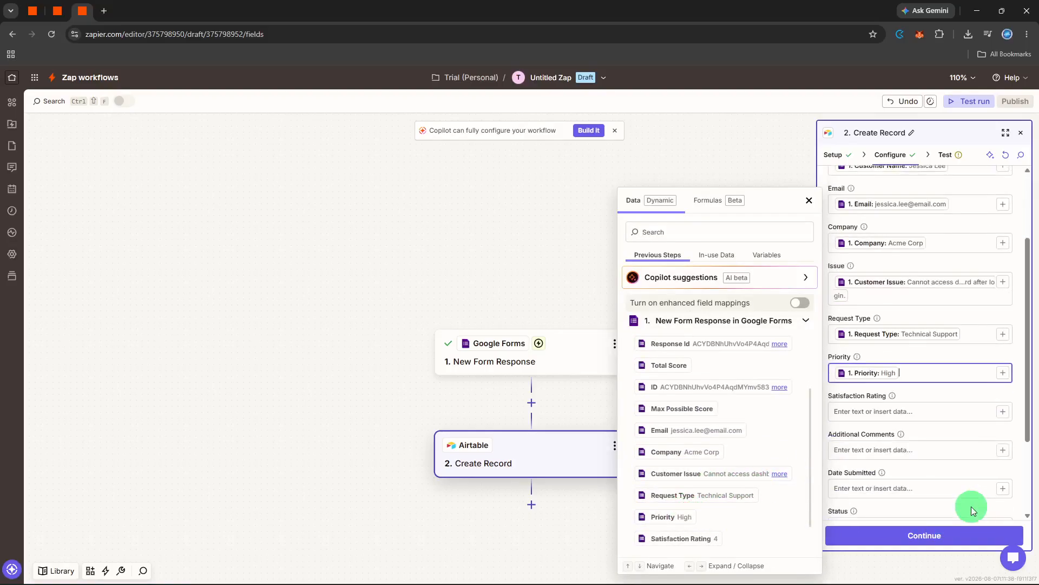
left_click(965, 535)
left_click(978, 536)
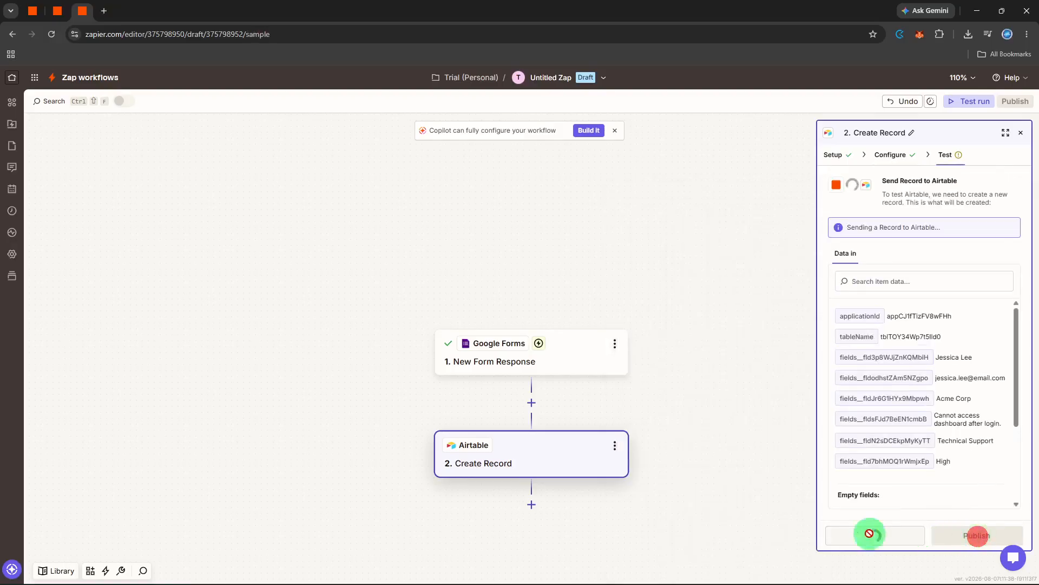
- Add a Slack action after the Airtable step with the Send Channel Message event and continue to its configuration
left_click(533, 505)
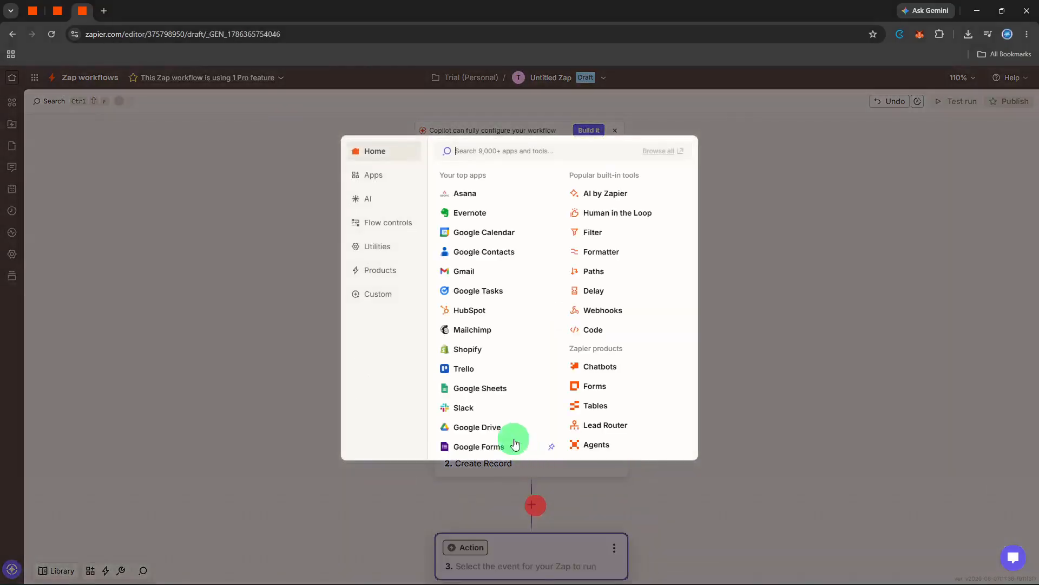
left_click(496, 418)
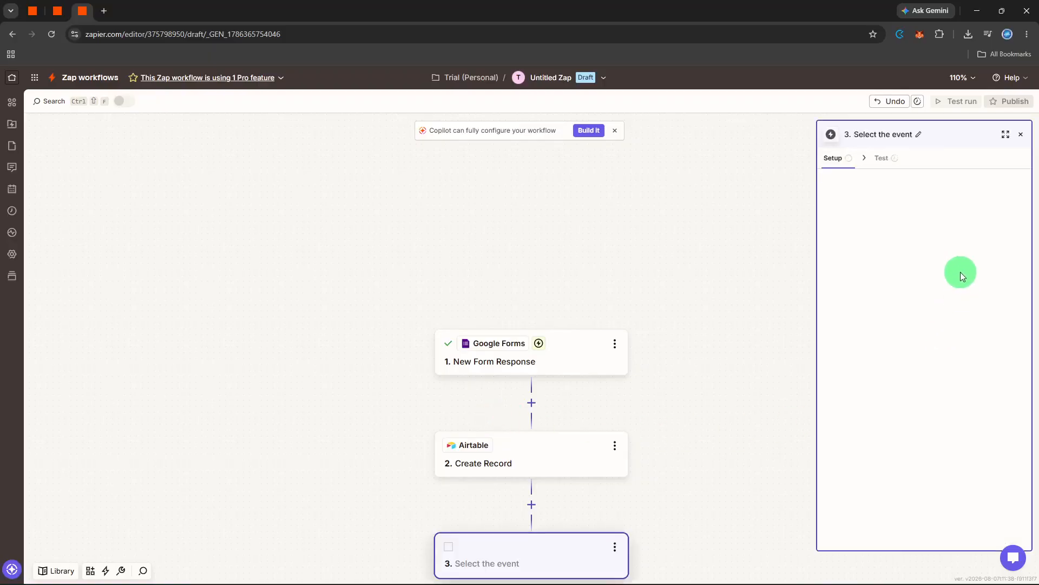
left_click(913, 250)
type("se")
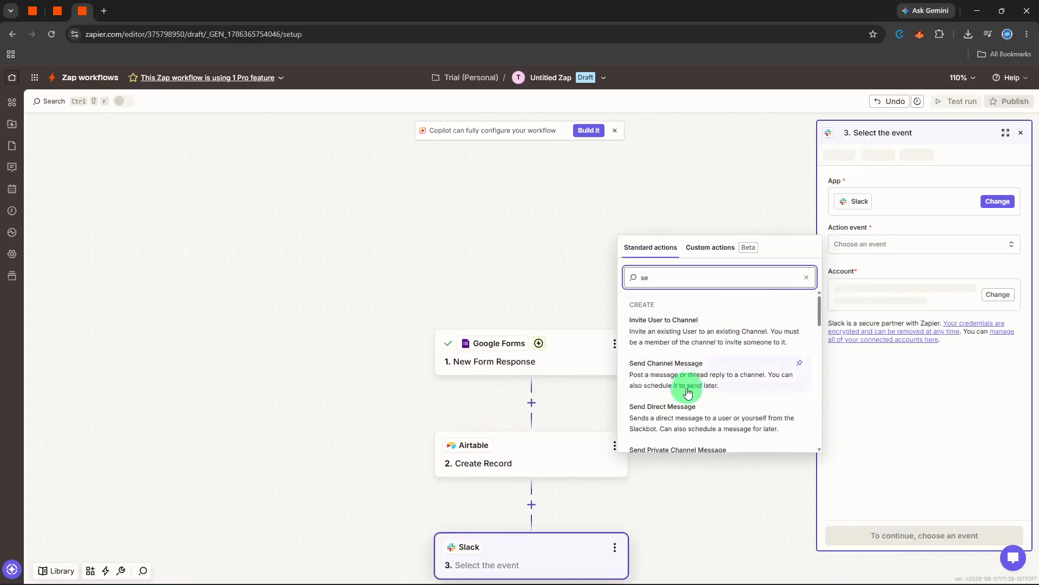
left_click(675, 373)
left_click(838, 535)
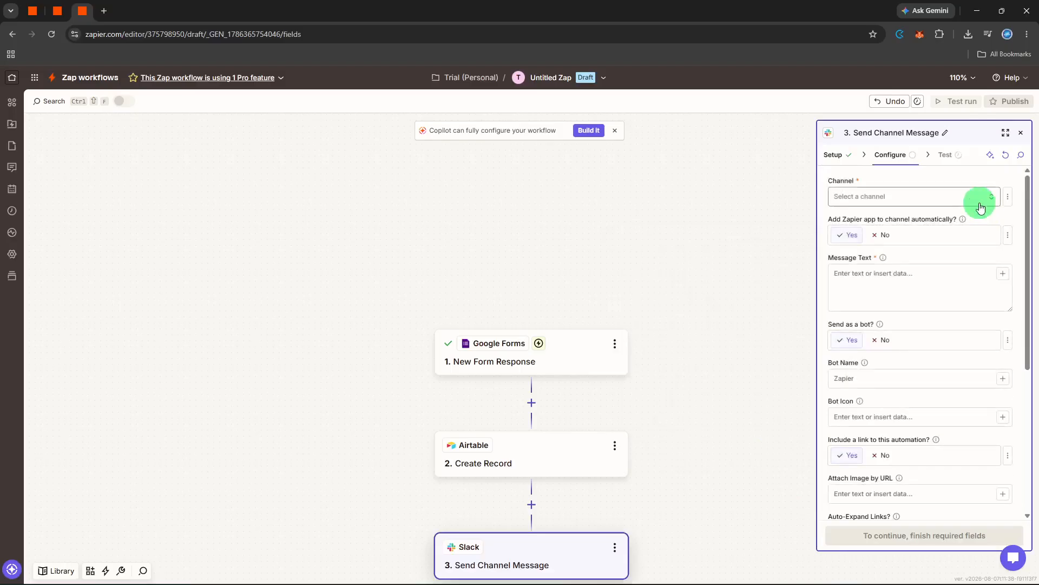
- Choose the customer-success channel and start the Slack message text with the heading "Customer"
left_click(979, 202)
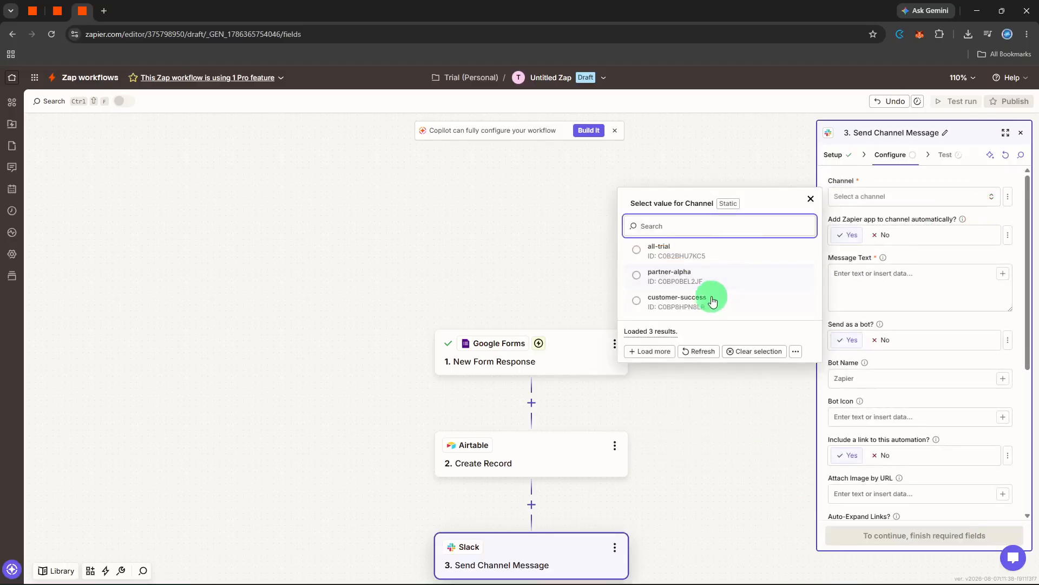
left_click(711, 298)
left_click(902, 278)
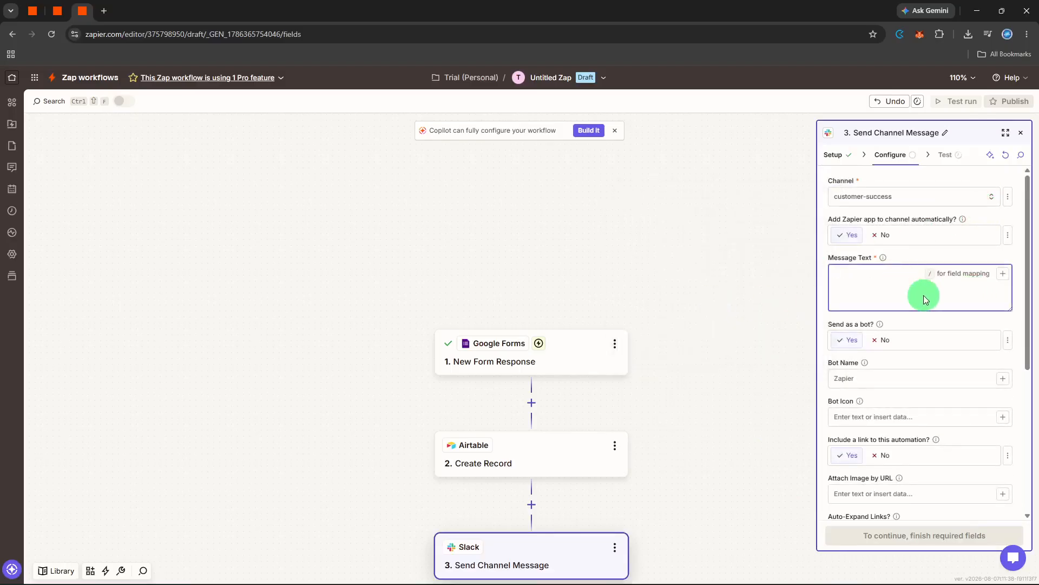
type("Custi")
type("me")
key("BackSpace")
key("BackSpace")
key("BackSpace")
type("omer")
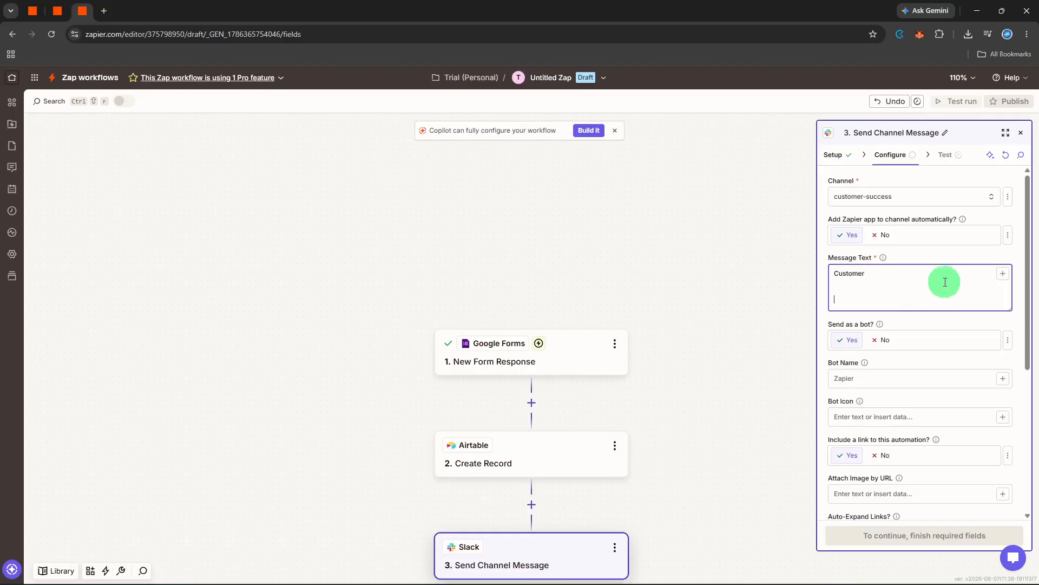
- Insert the Airtable record's Customer Name, Created Time, Company, Email, Issue, Priority and Request Type below the heading in the message text
left_click(1003, 273)
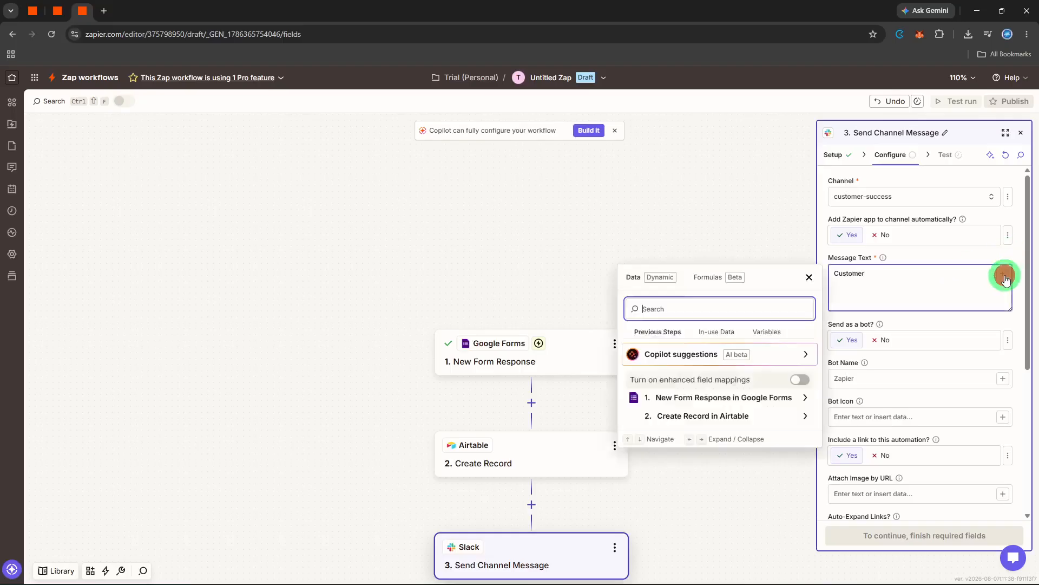
left_click(674, 417)
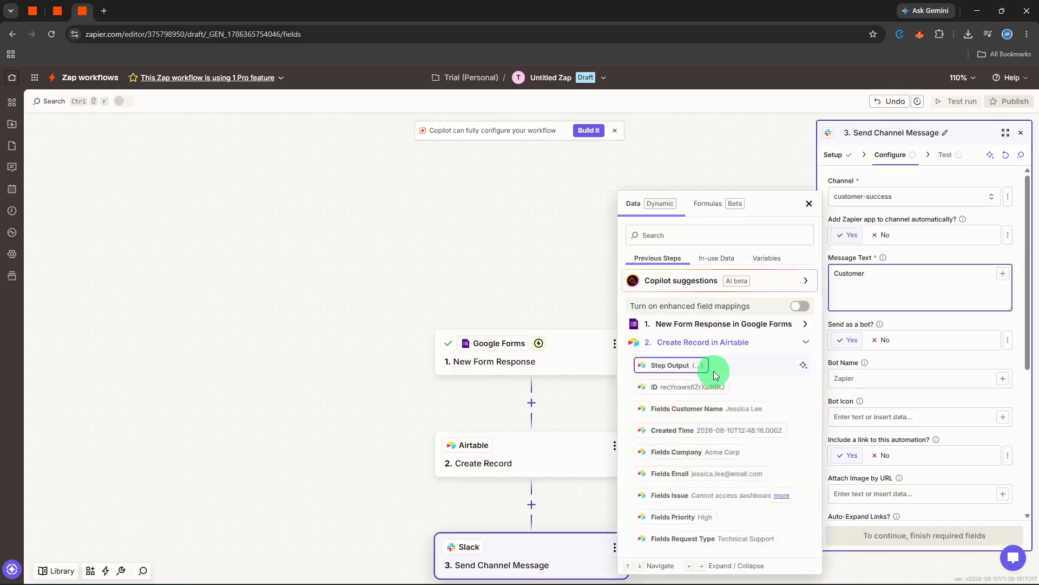
left_click(706, 407)
left_click(709, 430)
left_click(693, 452)
left_click(698, 475)
left_click(692, 495)
left_click(689, 516)
left_click(693, 538)
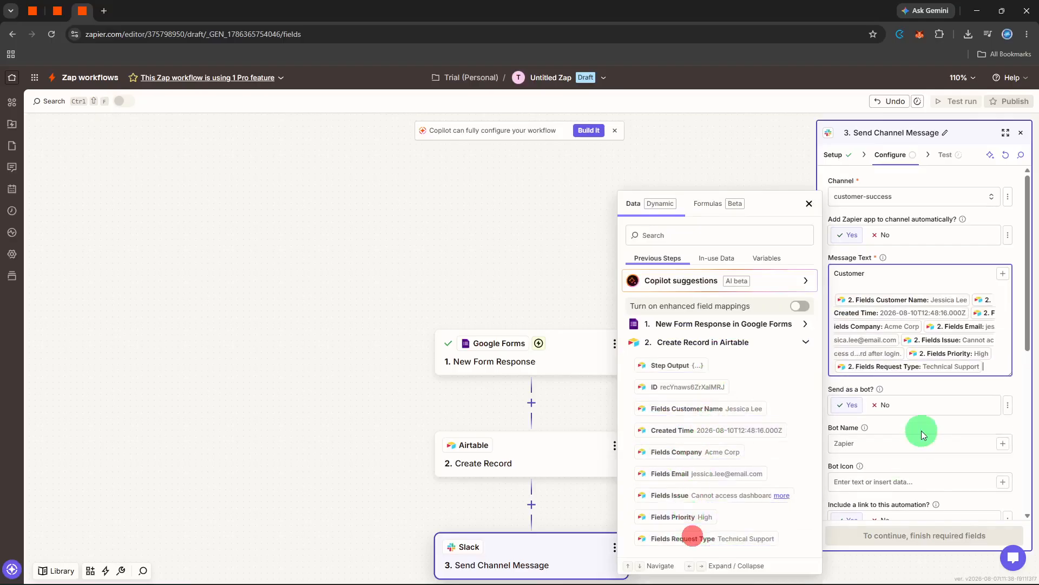
left_click(921, 431)
- Finish configuring the Send Channel Message action, test it, review the returned data and close the step
left_click(915, 535)
left_click(992, 539)
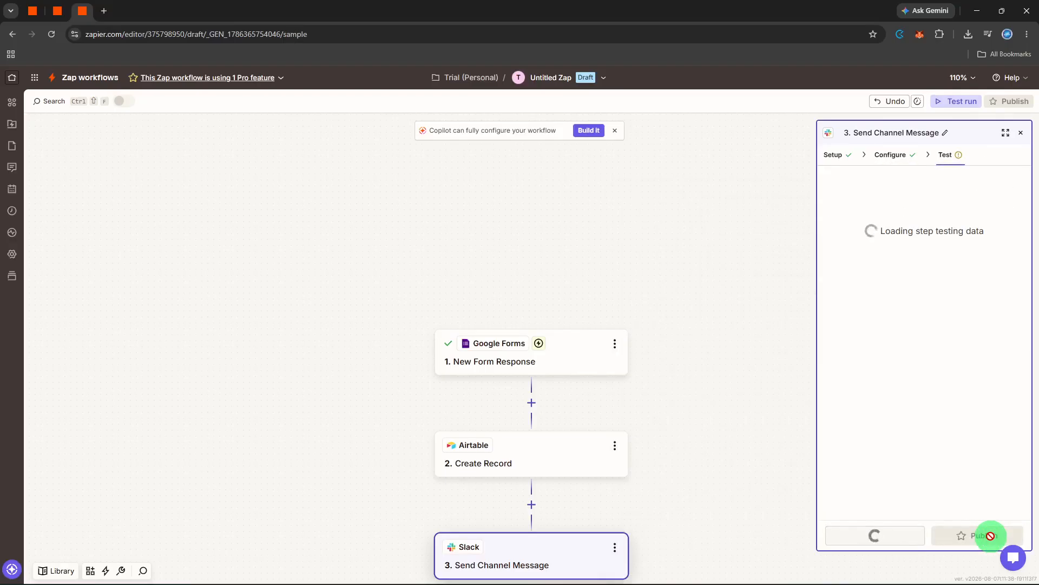
scroll(975, 468, "down", 5)
scroll(976, 470, "down", 10)
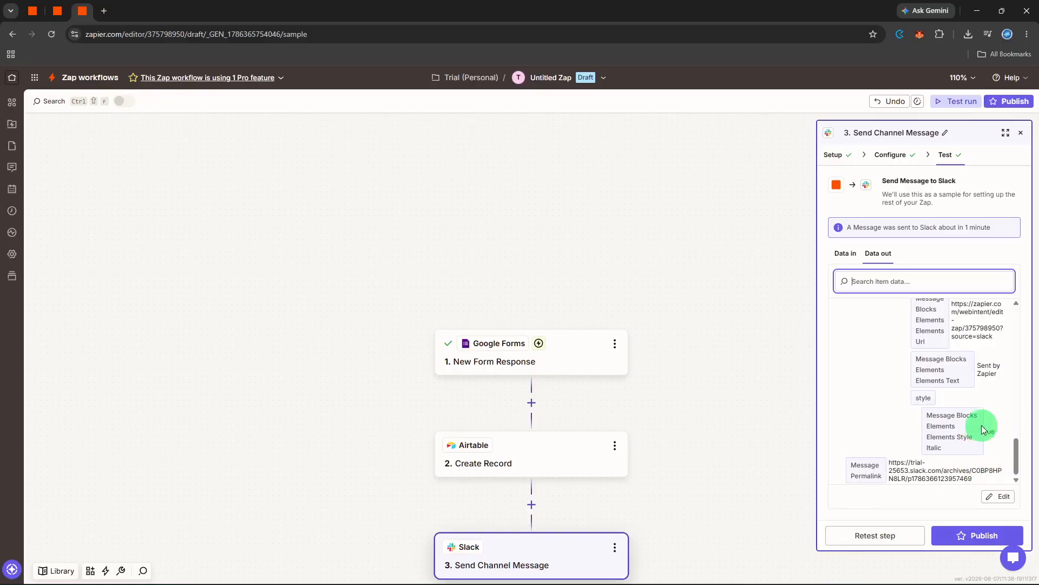
left_click(1021, 132)
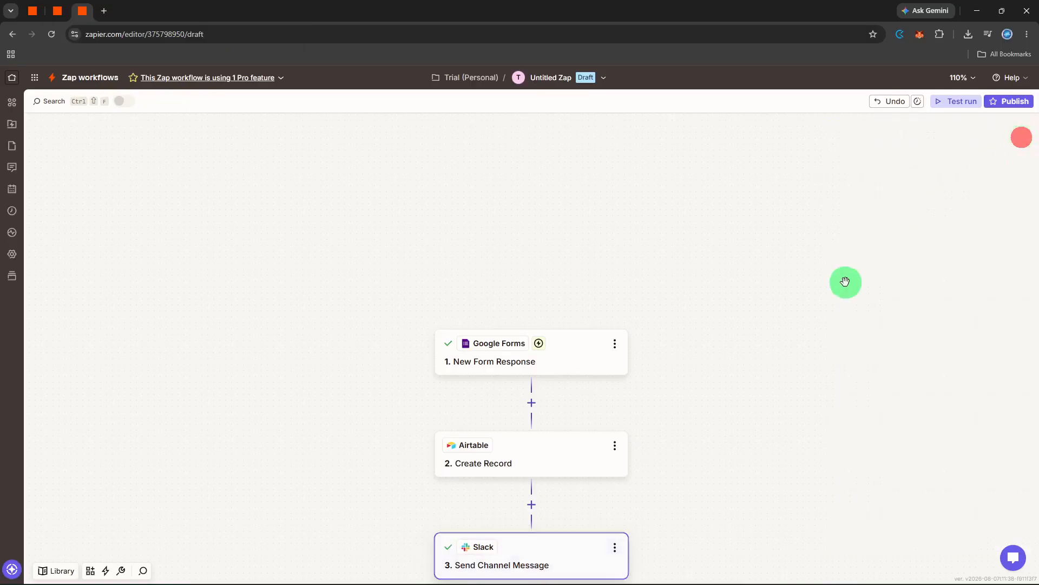
- Rename the untitled Zap as "customer success automation"
scroll(846, 282, "down", 1)
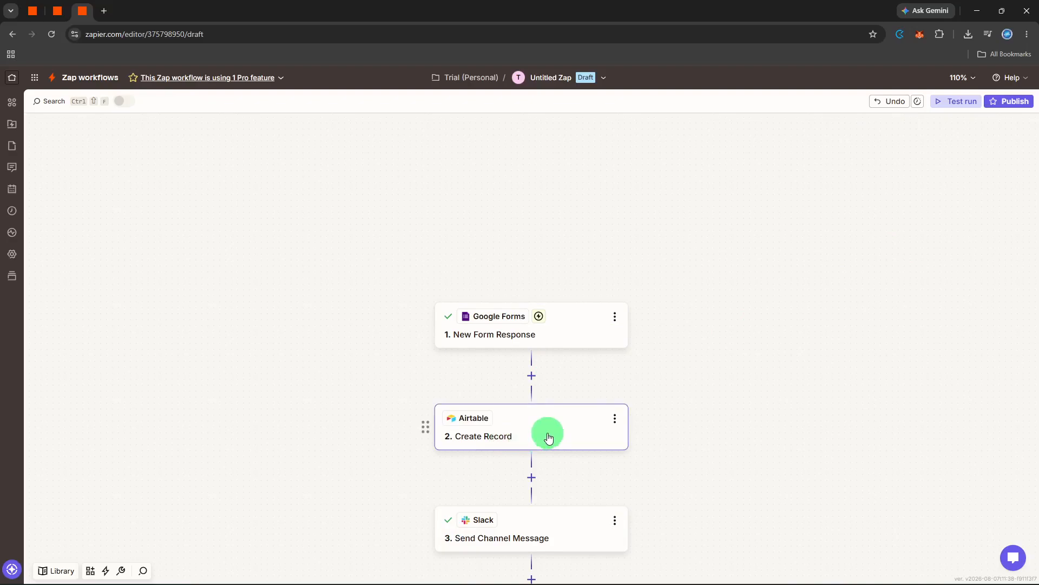
scroll(547, 436, "down", 1)
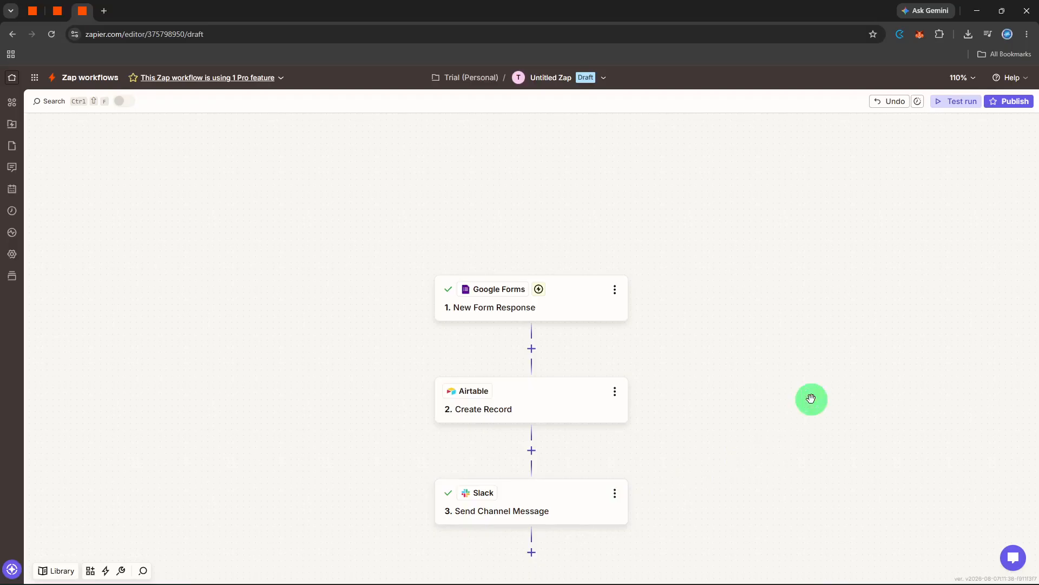
left_click(570, 84)
left_click(563, 108)
type("custome")
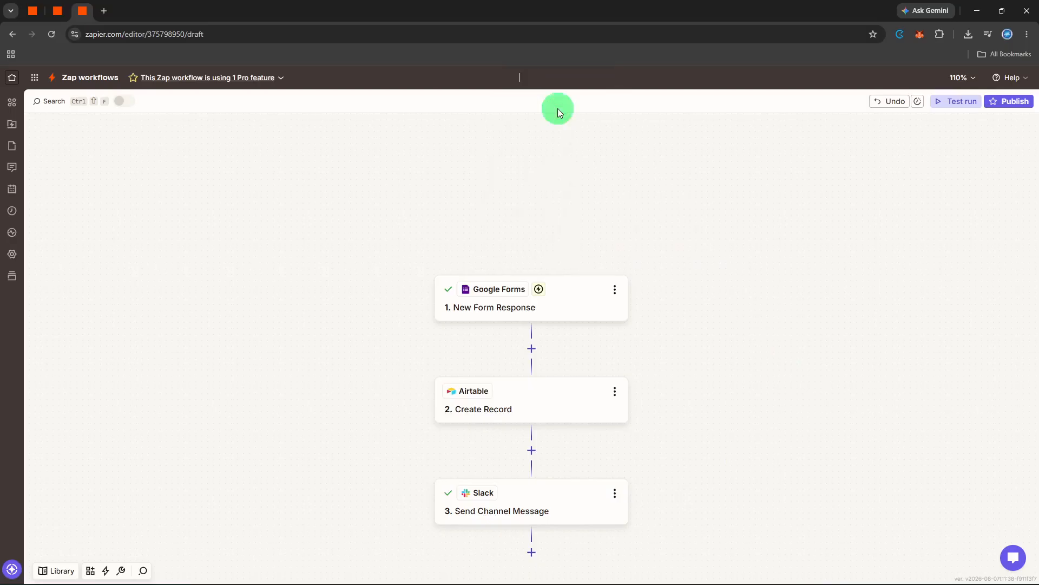
type("r success automation")
key("Return")
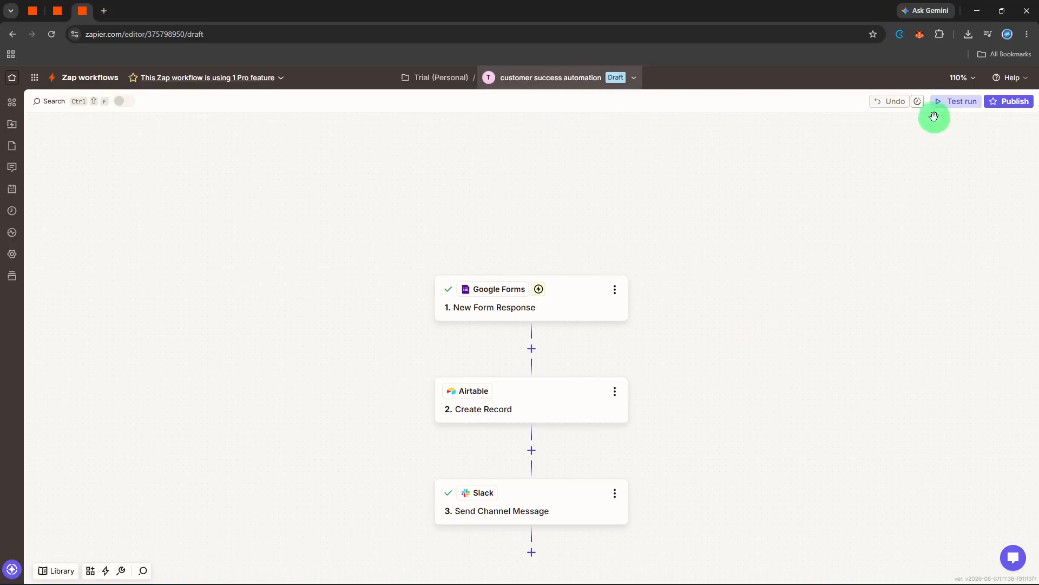